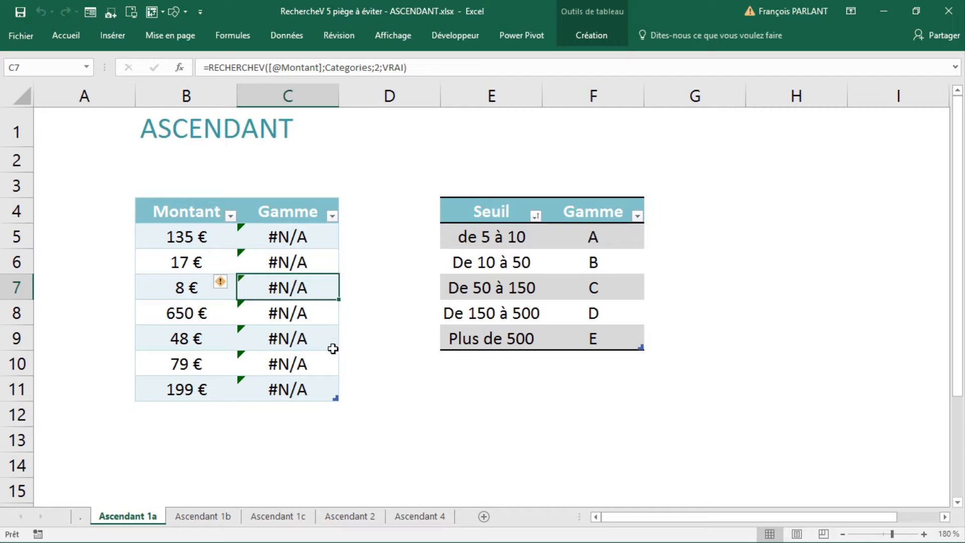
- Compare the Seuil entries on the Ascendant 1a and Ascendant 1b sheets, and inspect the Gamme lookup formula on Ascendant 1b
left_click(475, 235)
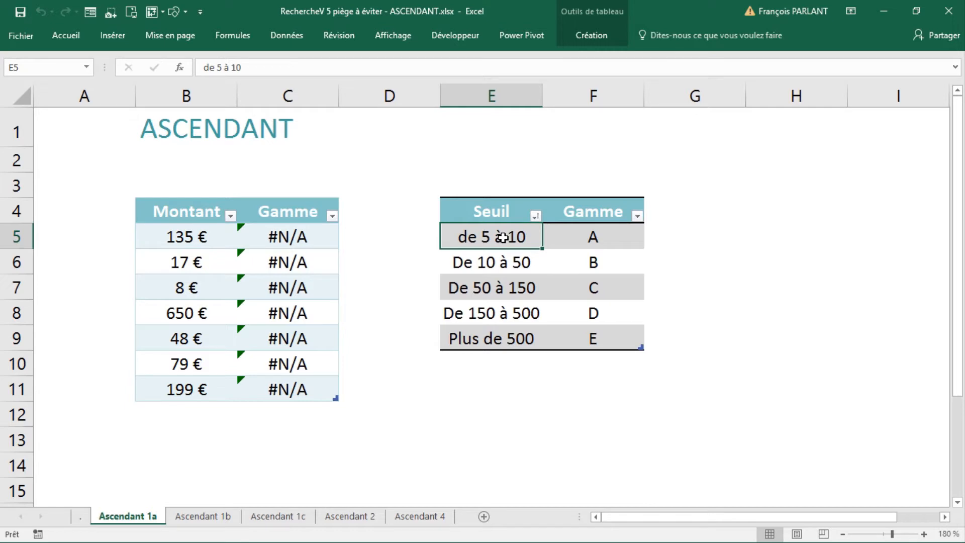
left_click(207, 518)
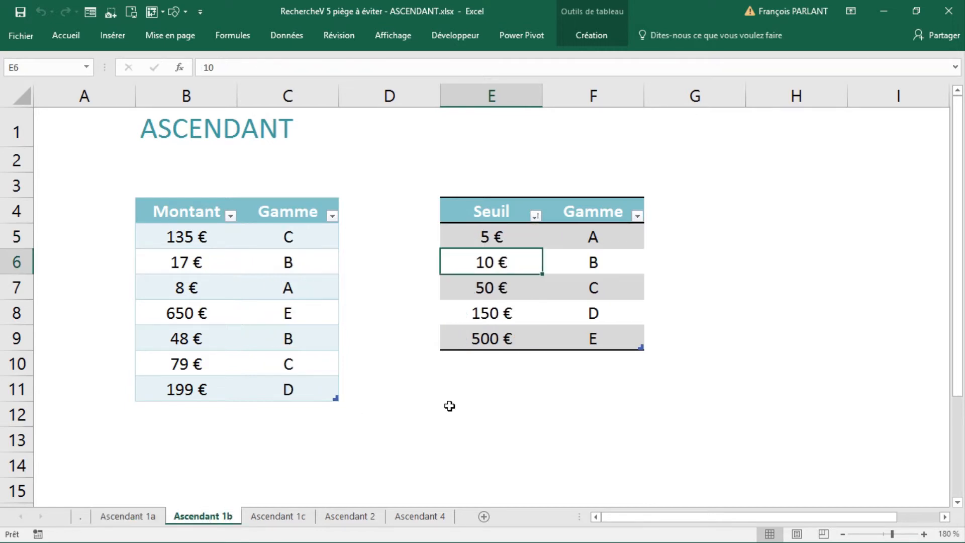
left_click(489, 234)
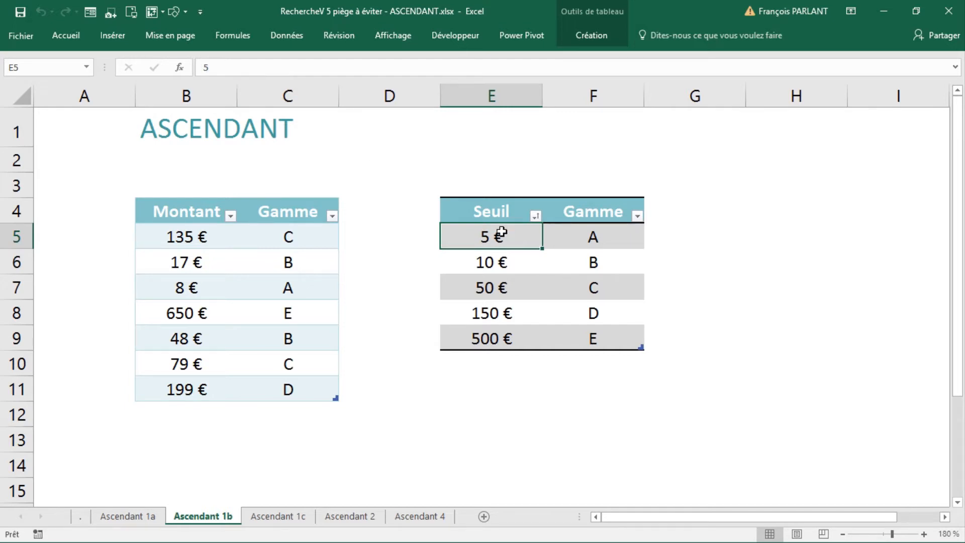
left_click(201, 244)
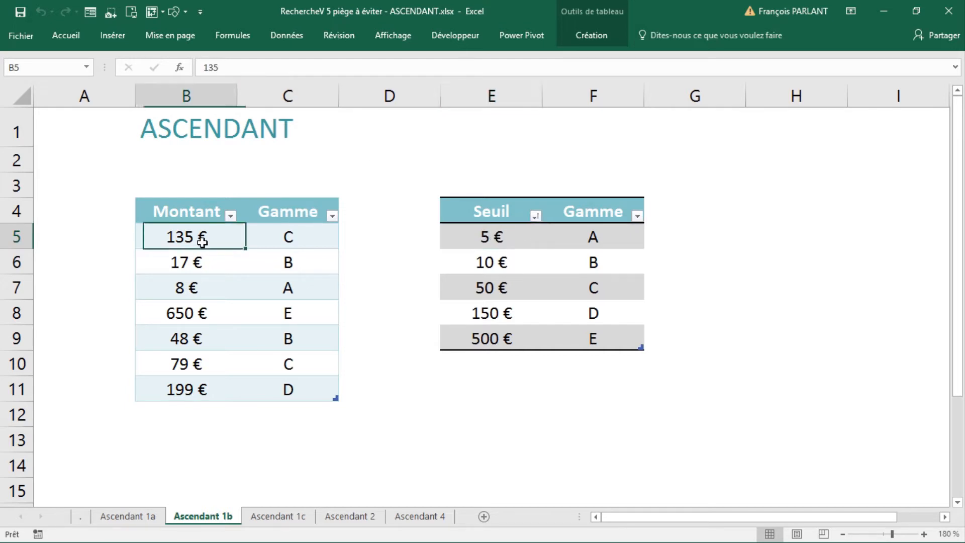
left_click(493, 244)
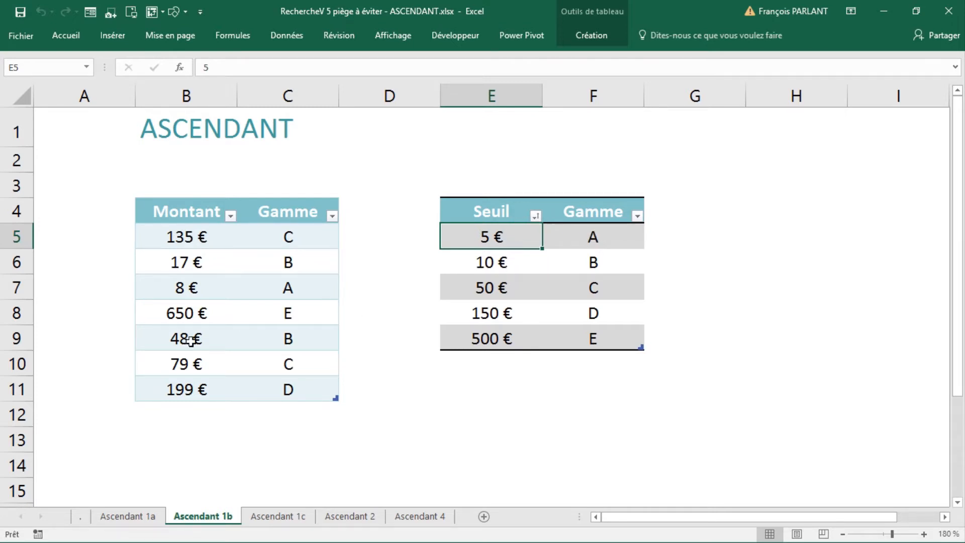
left_click(300, 238)
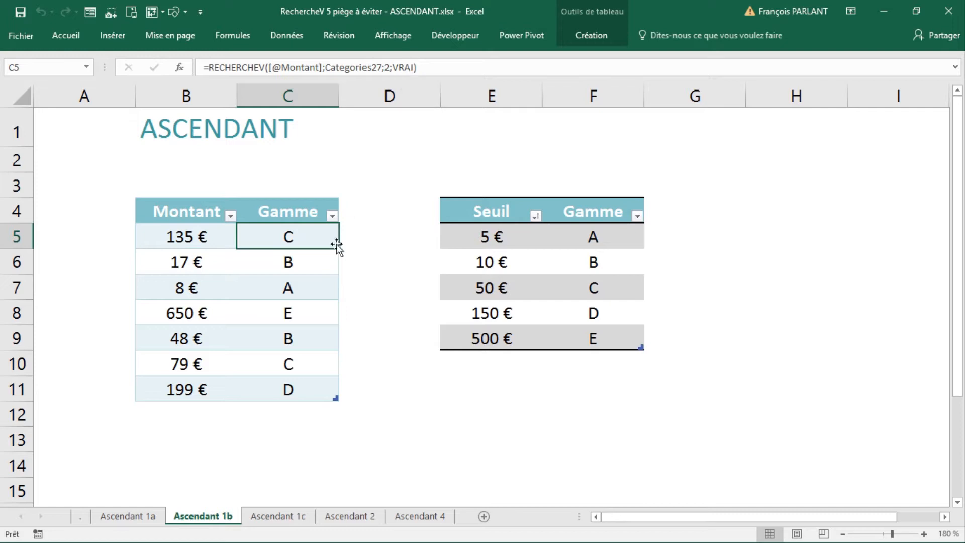
- On the Ascendant 1c sheet, rename the Colonne1 header of the threshold table as Fin
left_click(290, 518)
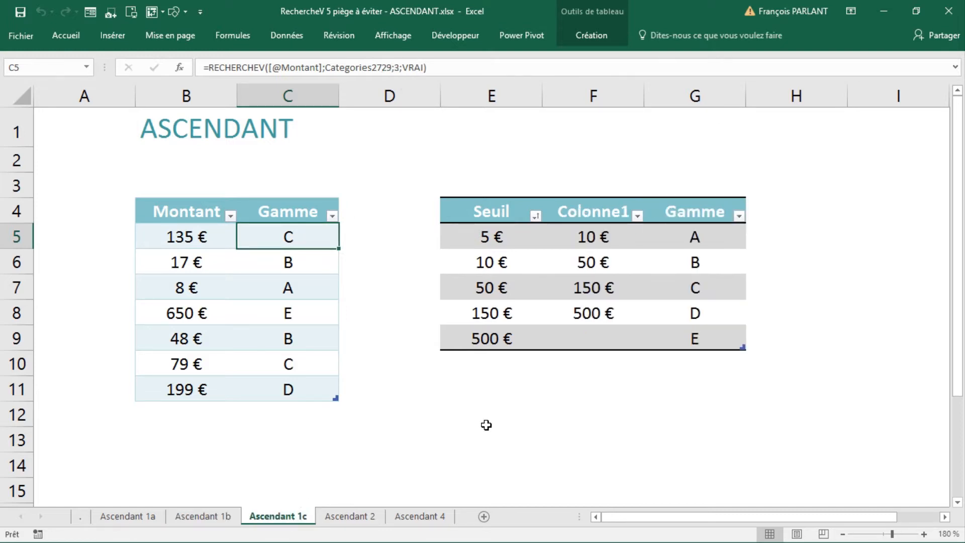
left_click(611, 232)
left_click(599, 209)
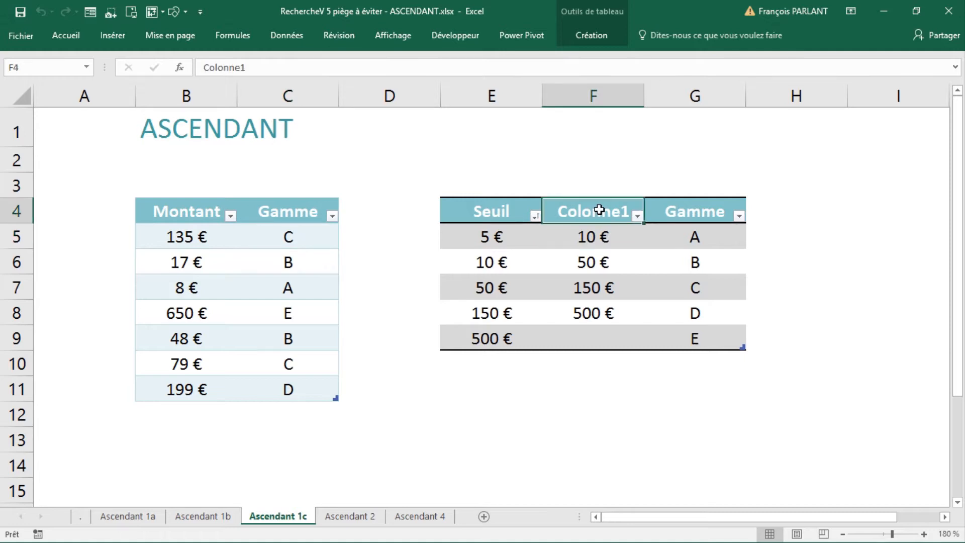
type("Fin")
key("Tab")
left_click(587, 237)
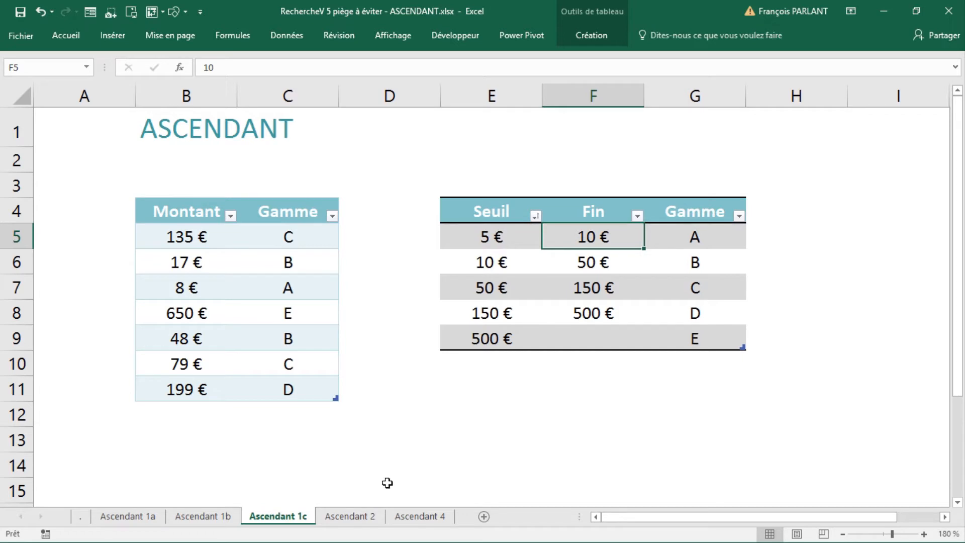
- On the Ascendant 2 sheet, sort the threshold table by Seuil from smallest to largest
left_click(354, 518)
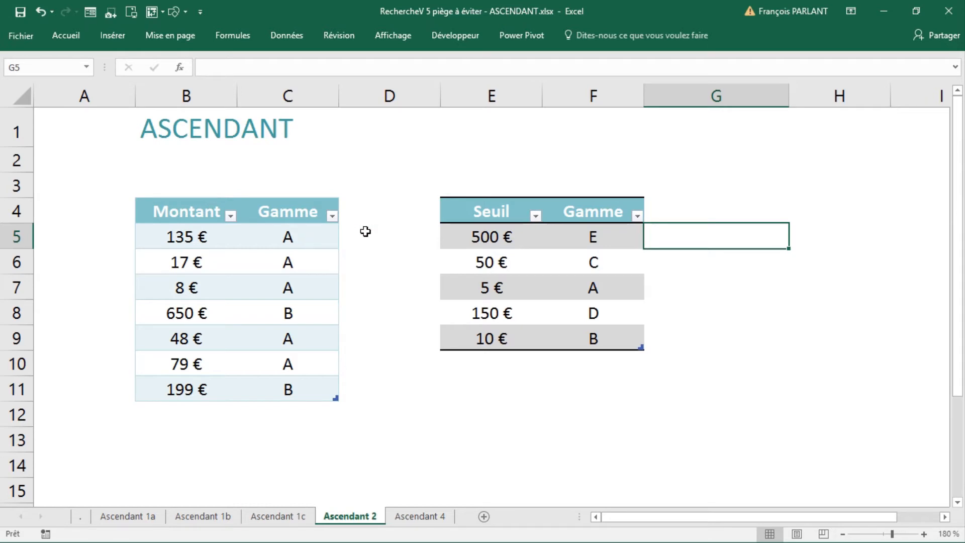
left_click(311, 237)
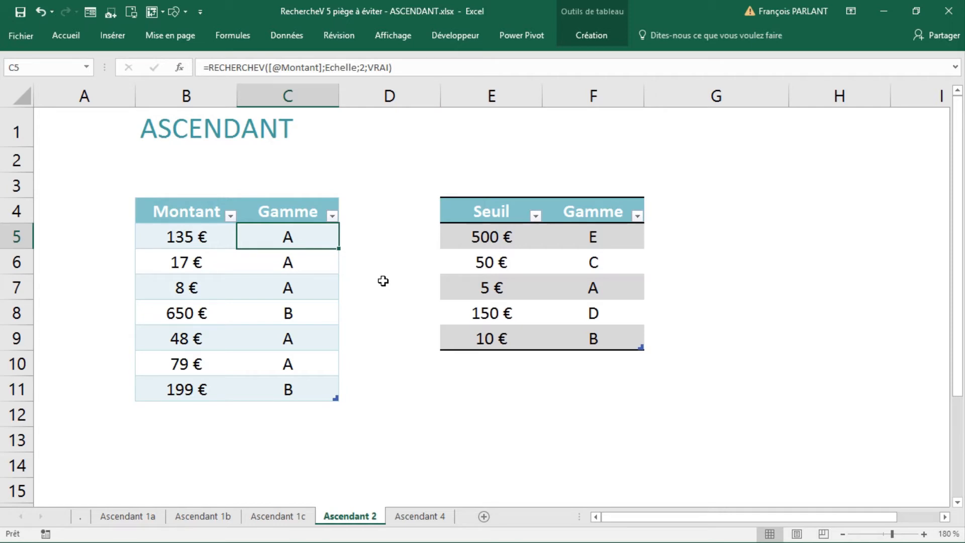
left_click(536, 216)
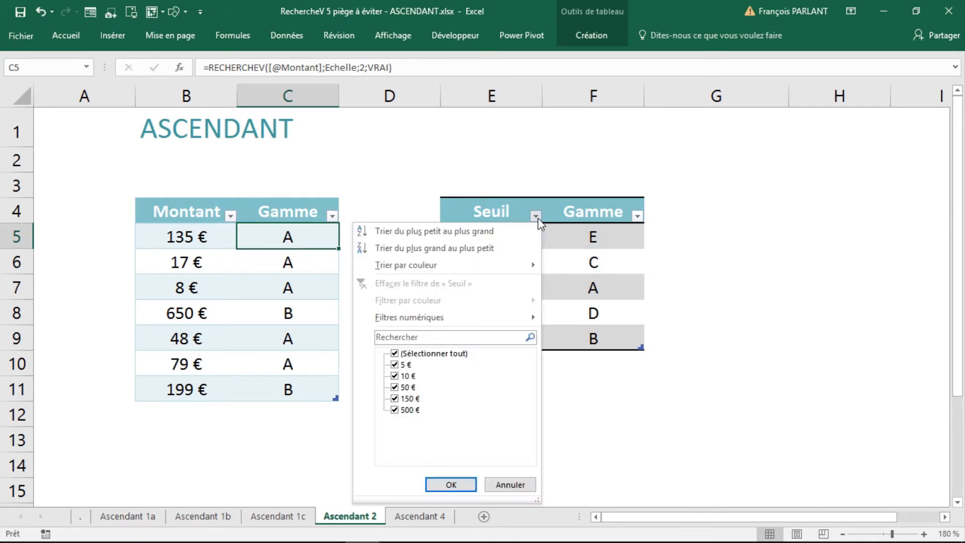
left_click(515, 233)
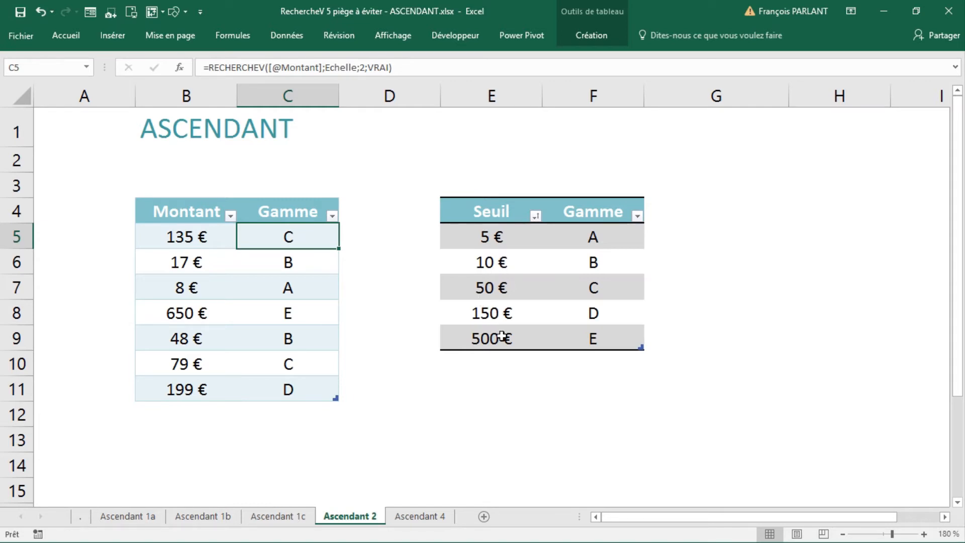
- Sort the threshold table by Seuil from largest to smallest, and restore the smallest-to-largest order
left_click(536, 216)
left_click(491, 249)
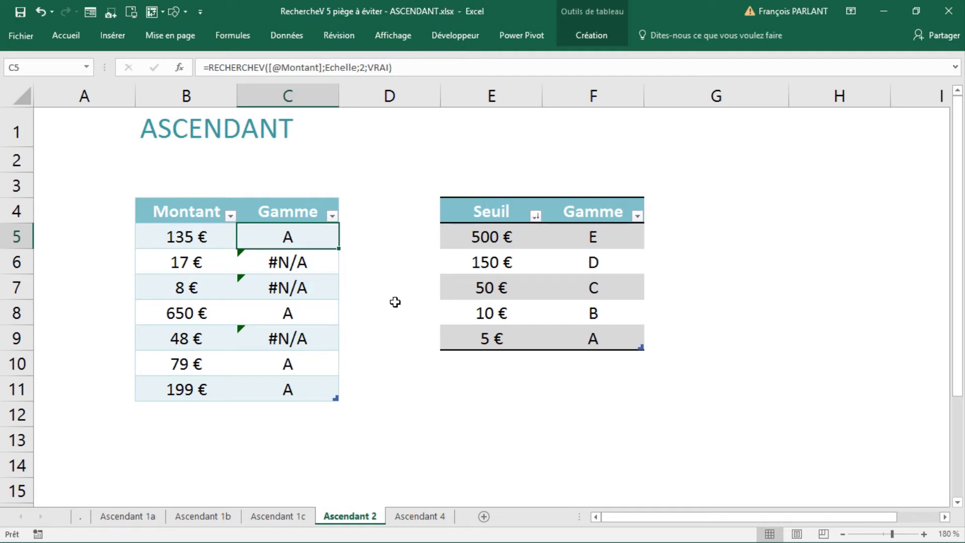
left_click(536, 217)
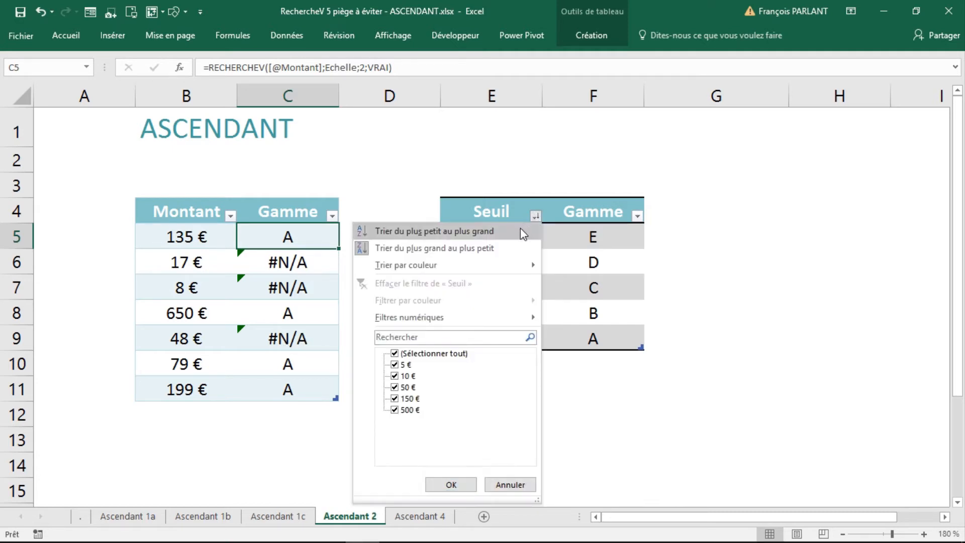
left_click(521, 231)
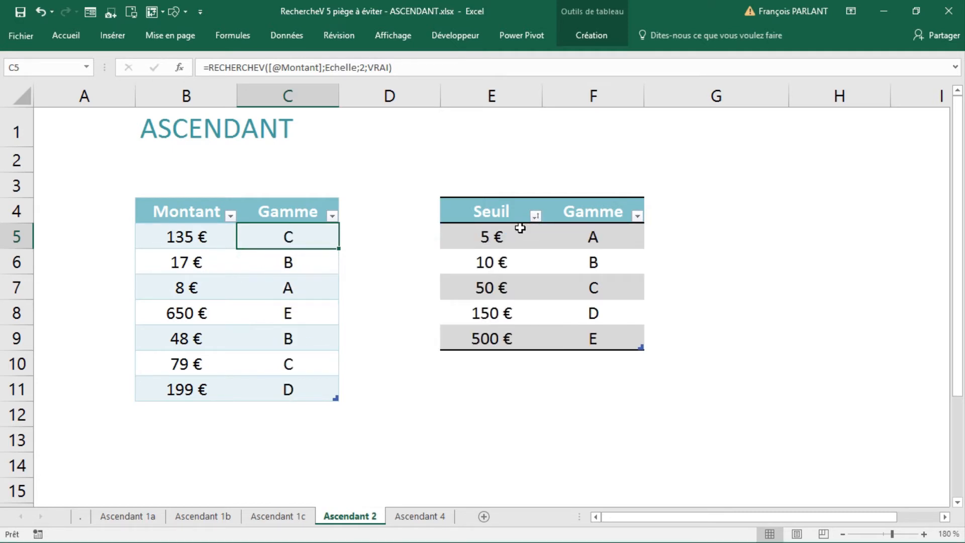
- On the Ascendant 4 sheet, add a row with the Référence date 31/12/2016 to the table with the FR lookup column and check its formula
left_click(414, 517)
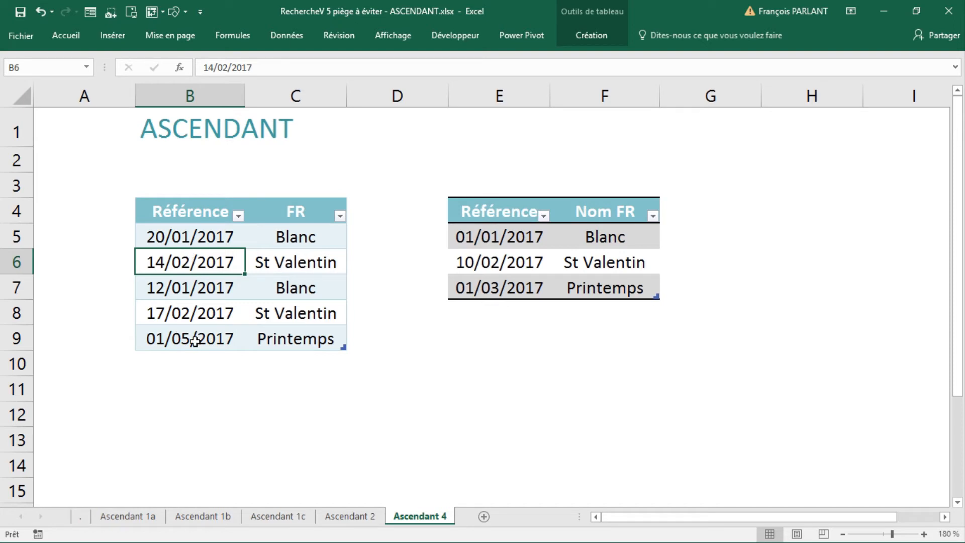
left_click(288, 322)
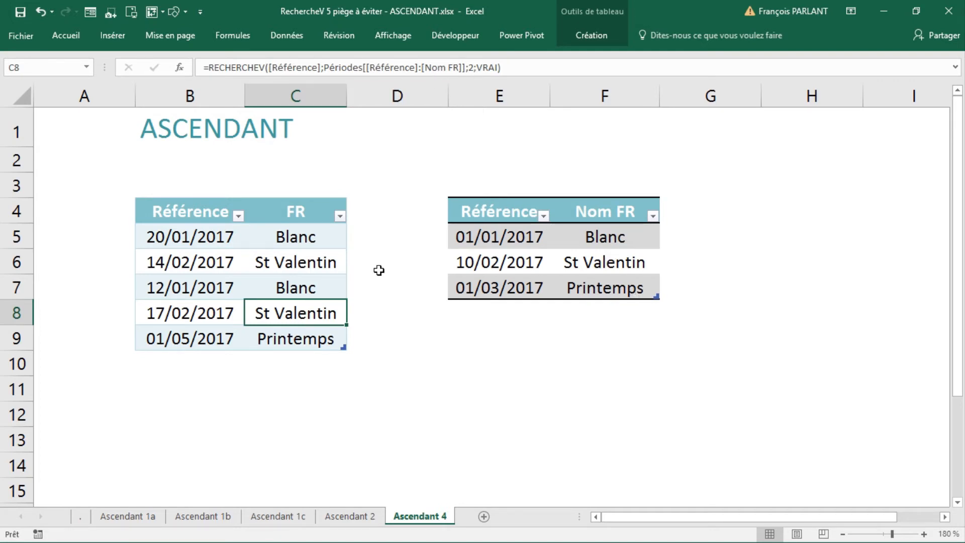
left_click(279, 347)
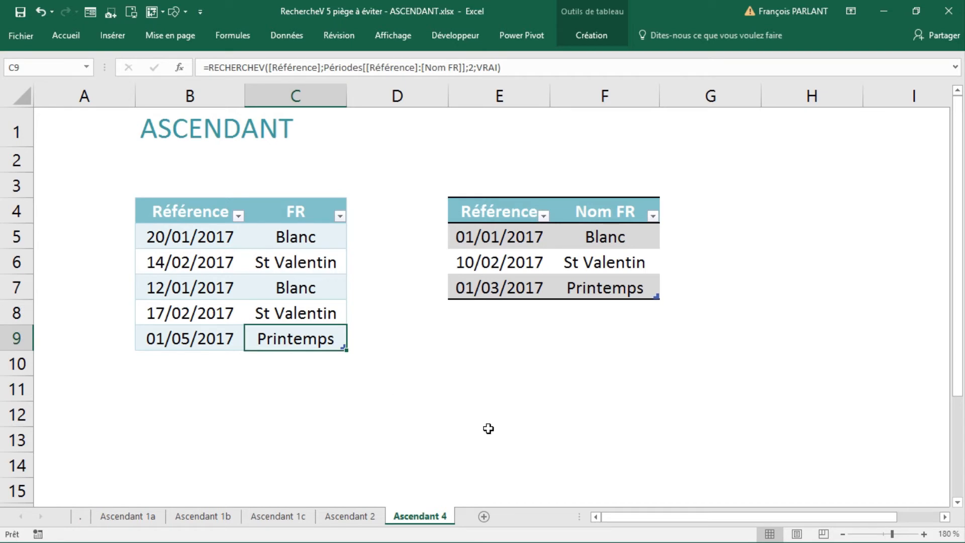
key("Tab")
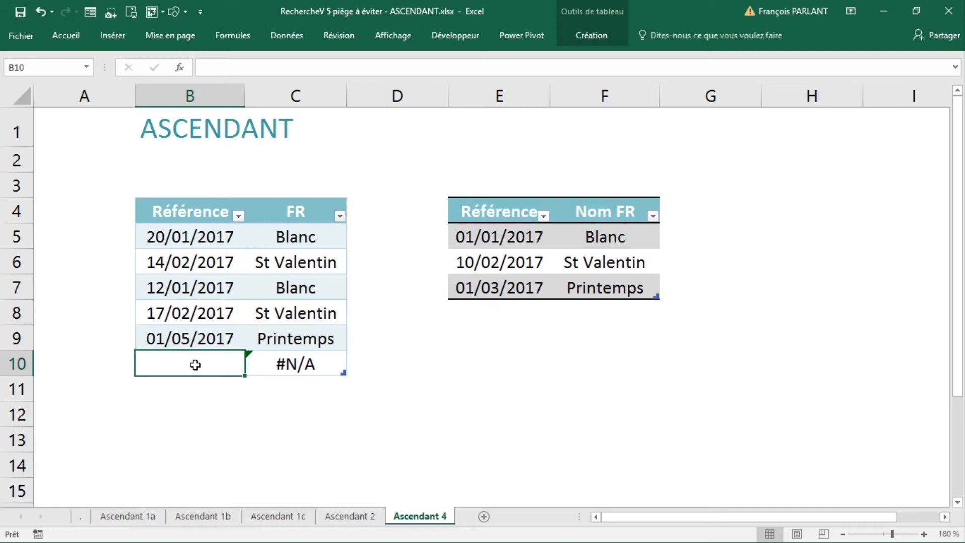
type("31/")
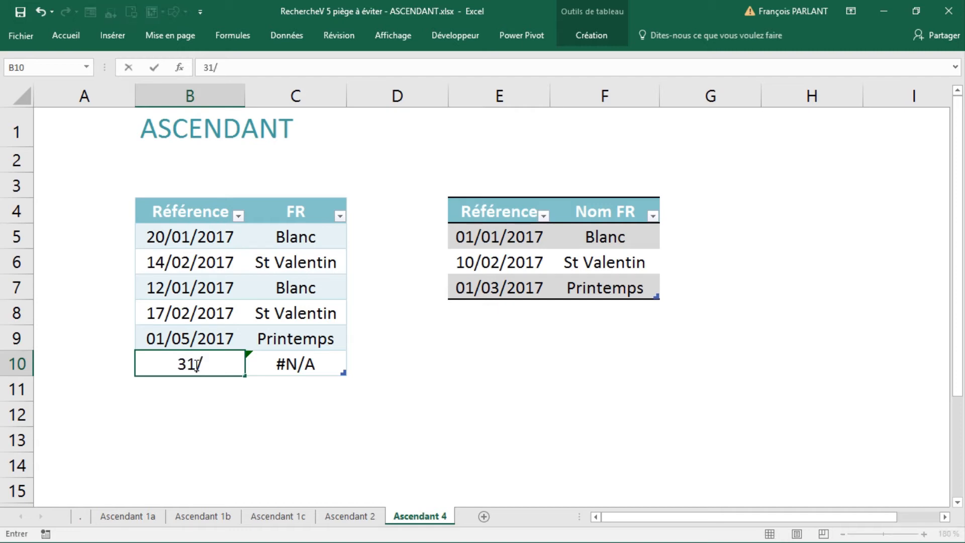
type("12/2016")
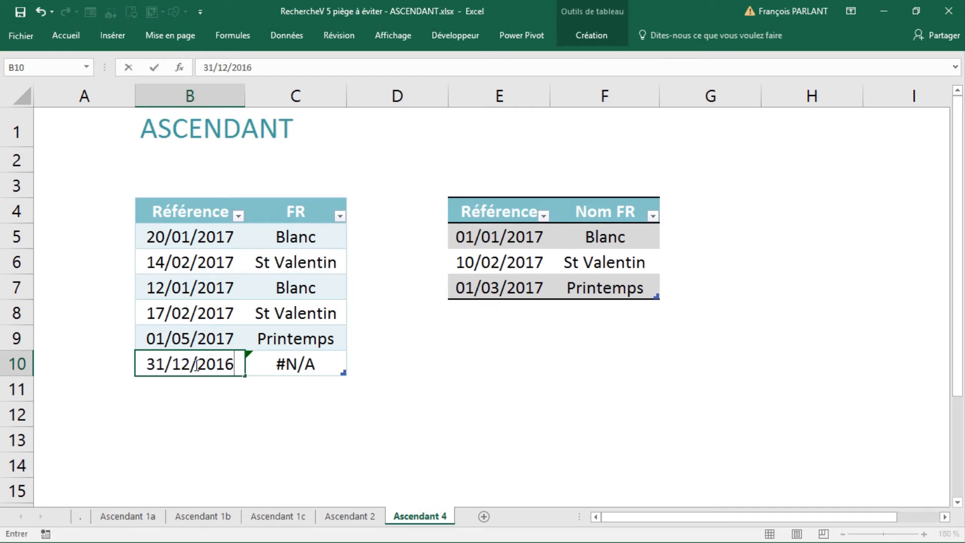
key("Tab")
left_click(282, 388)
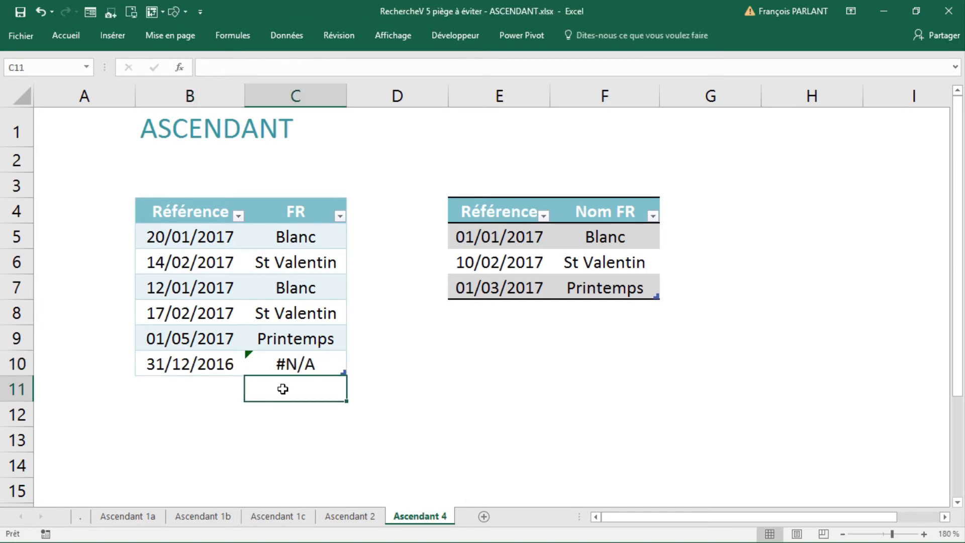
left_click(298, 368)
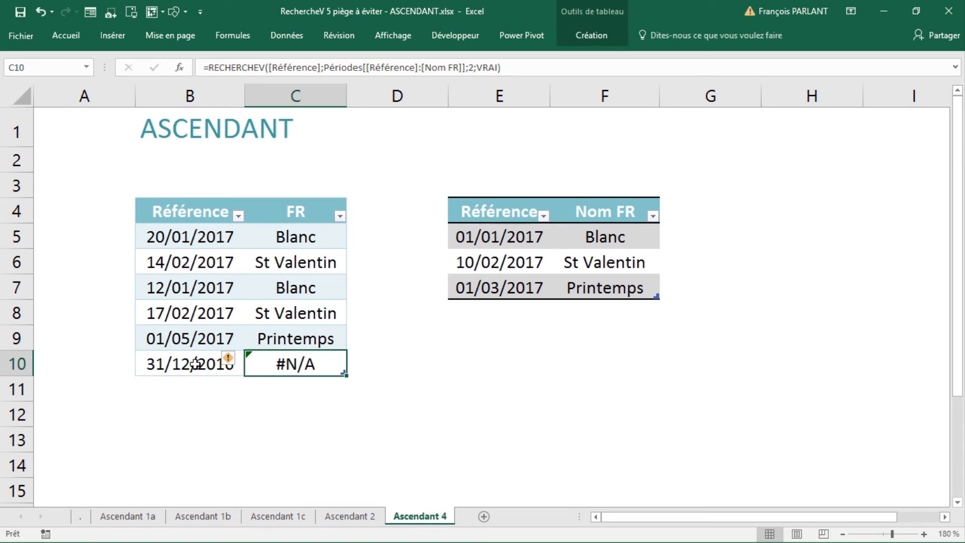
- Insert a row above 01/01/2017 in the period table and enter 01/12/2016 as its Référence
right_click(451, 236)
mouse_move(502, 338)
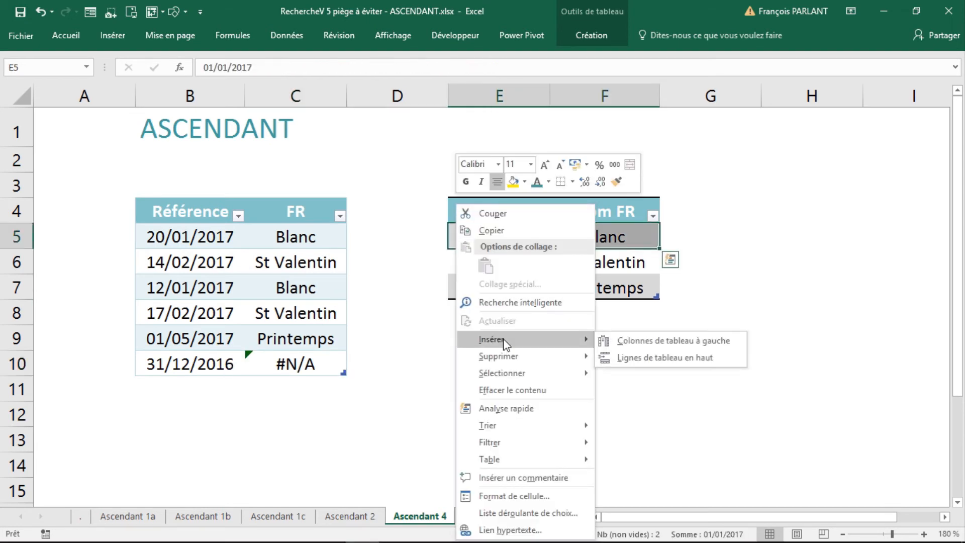
left_click(650, 360)
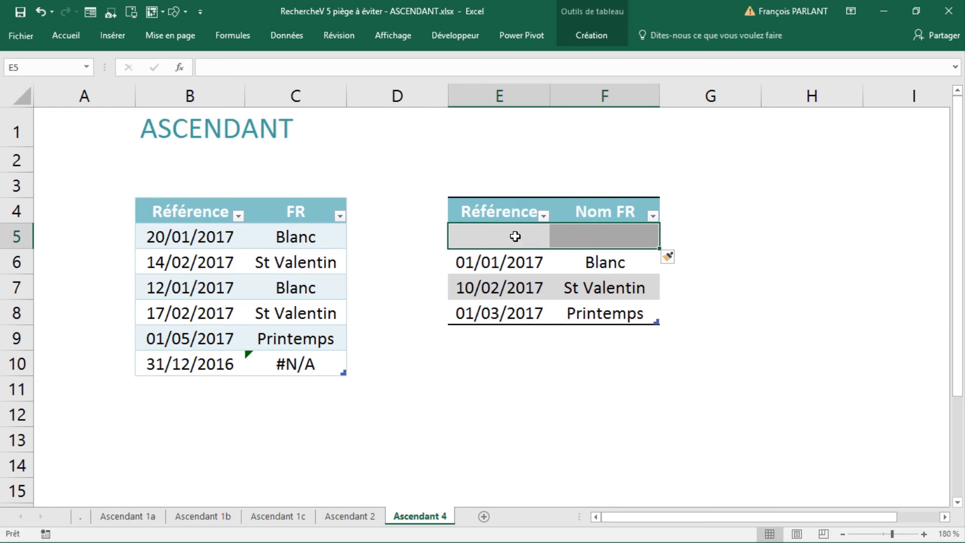
left_click(516, 236)
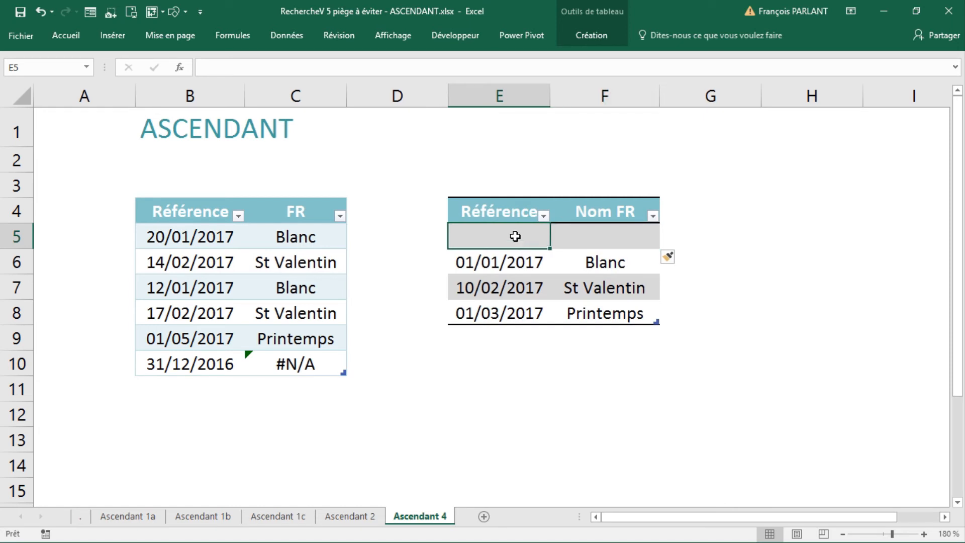
type("01/12/201")
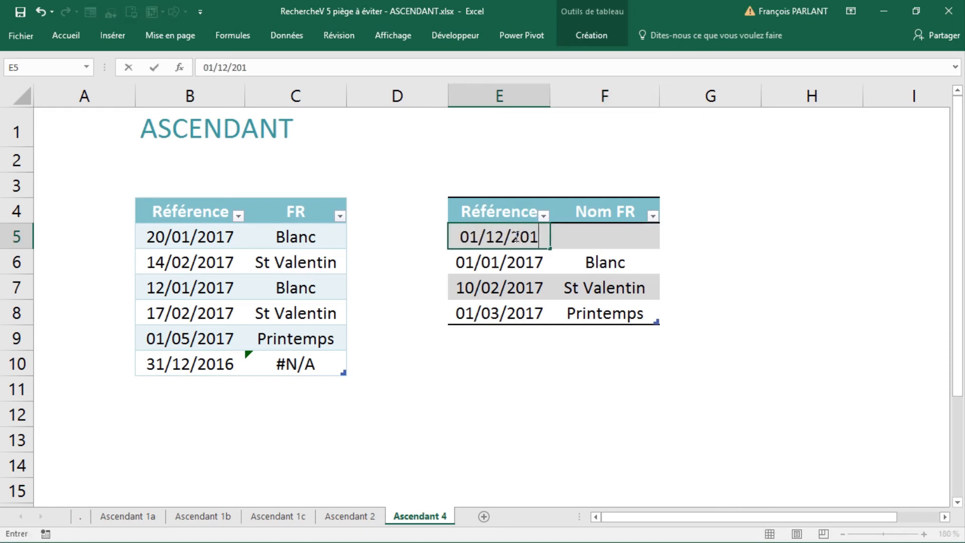
type("6")
key("Tab")
- Enter Noël as the Nom FR of the 01/12/2016 period
type("n")
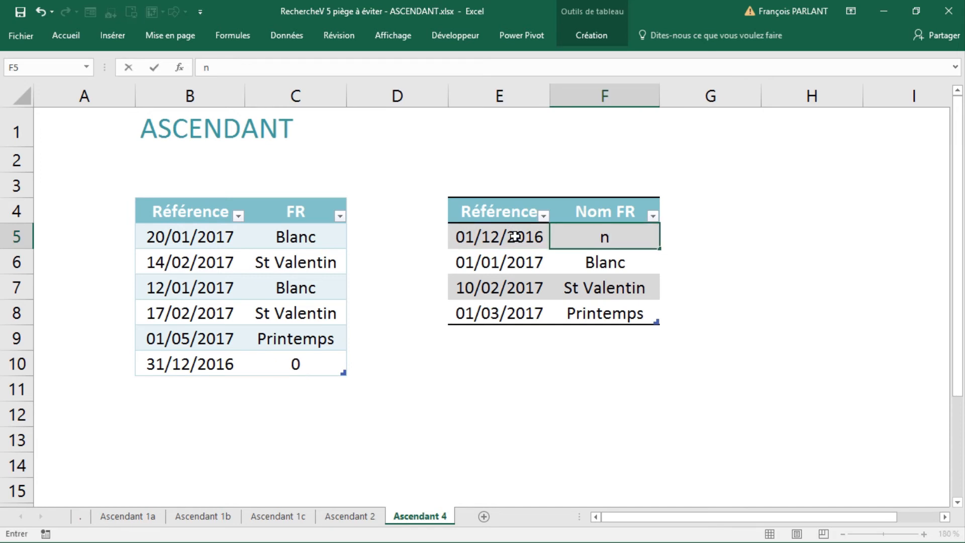
type("oe")
key("BackSpace")
key("BackSpace")
key("BackSpace")
type("N")
type("oe")
key("BackSpace")
type("ël")
key("Tab")
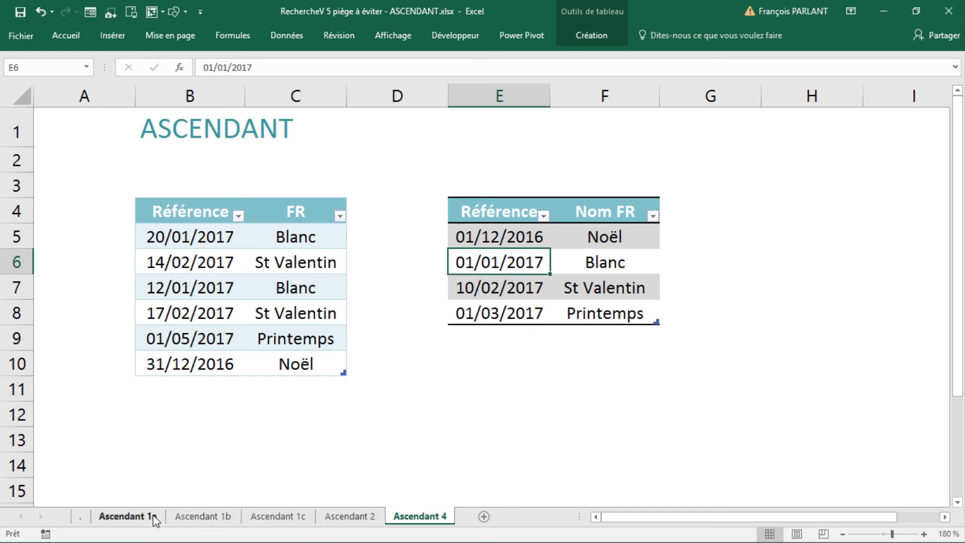
- On the Ascendant 2 sheet, add a row with a Montant of 2 € to the amounts table, and return to Ascendant 4
left_click(332, 517)
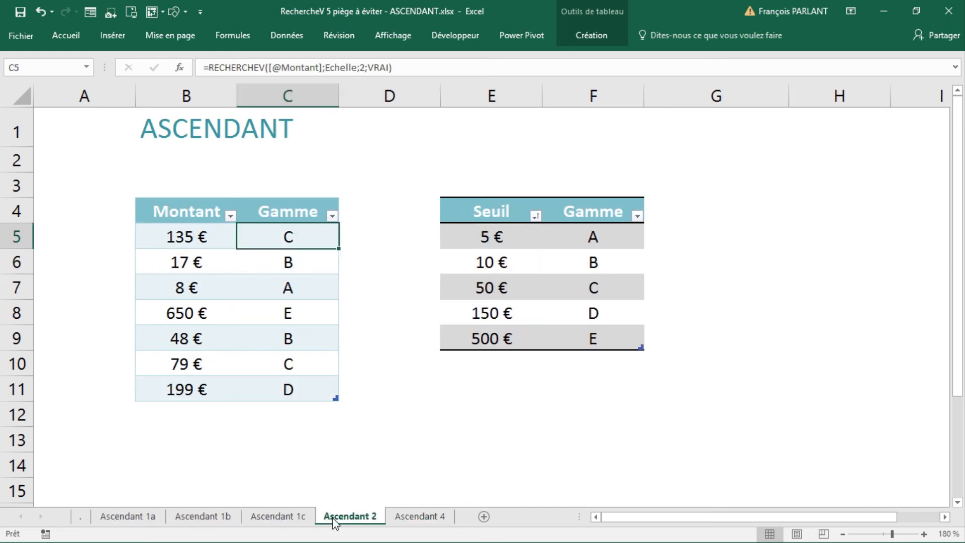
left_click(292, 389)
key("Tab")
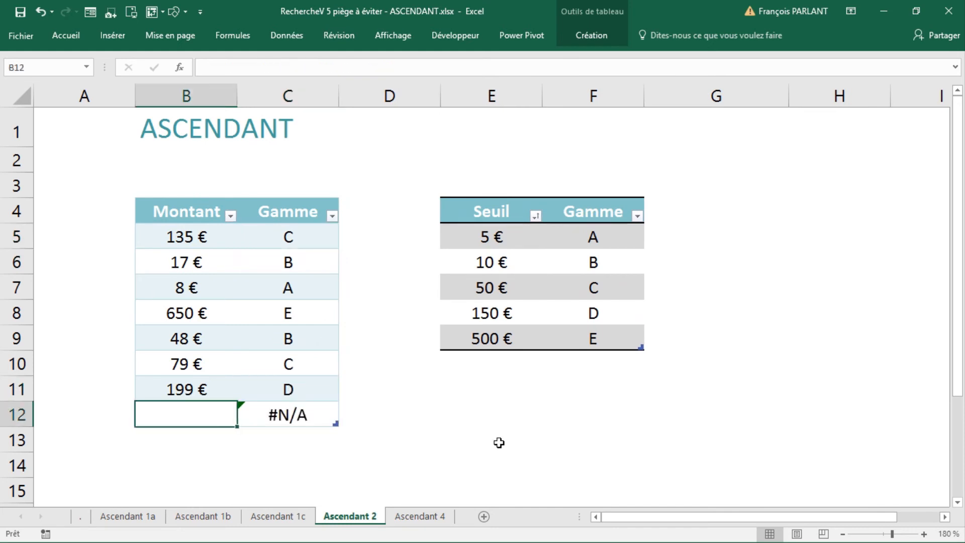
type("2")
key("Tab")
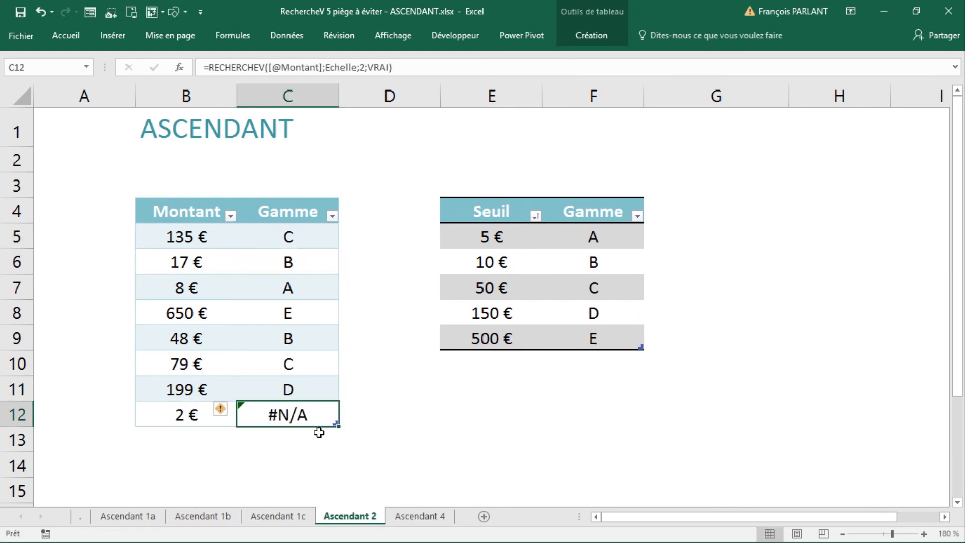
left_click(485, 234)
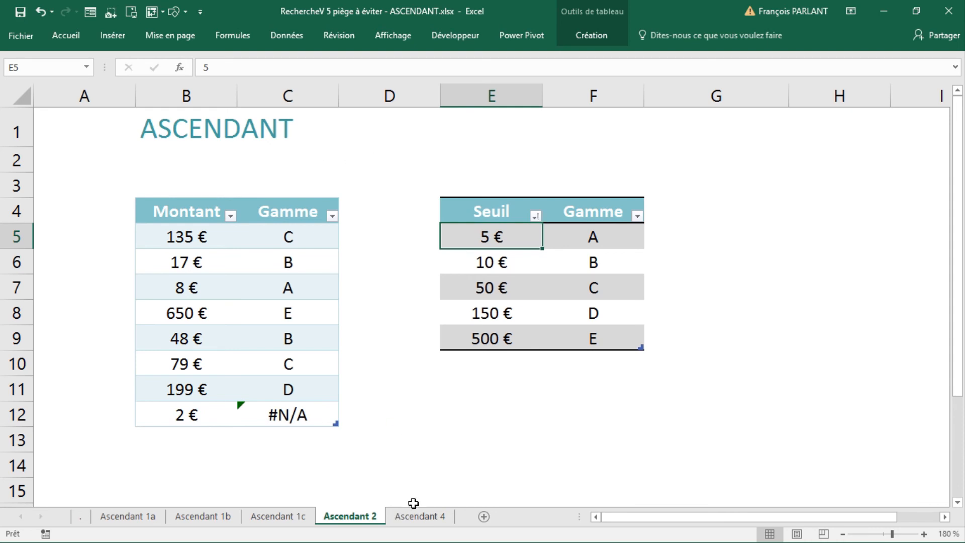
left_click(418, 518)
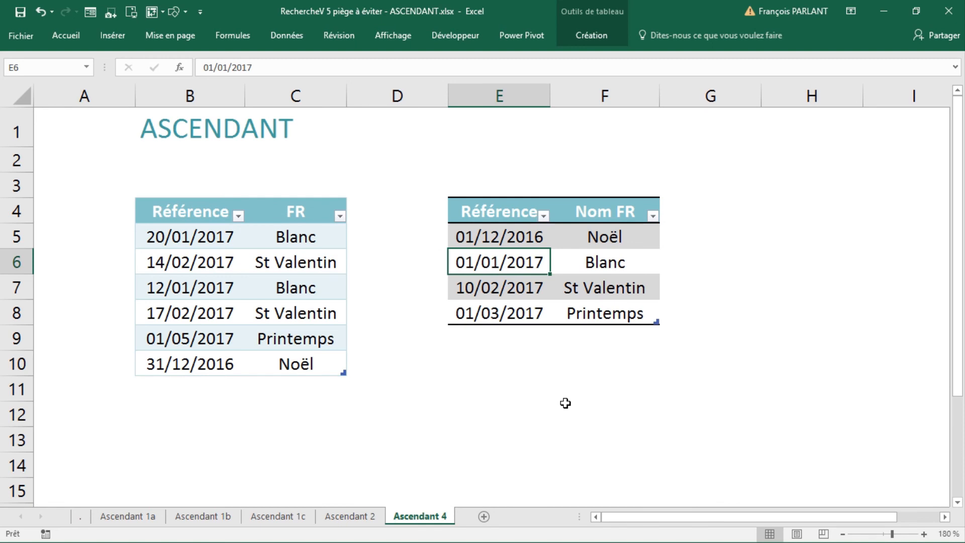